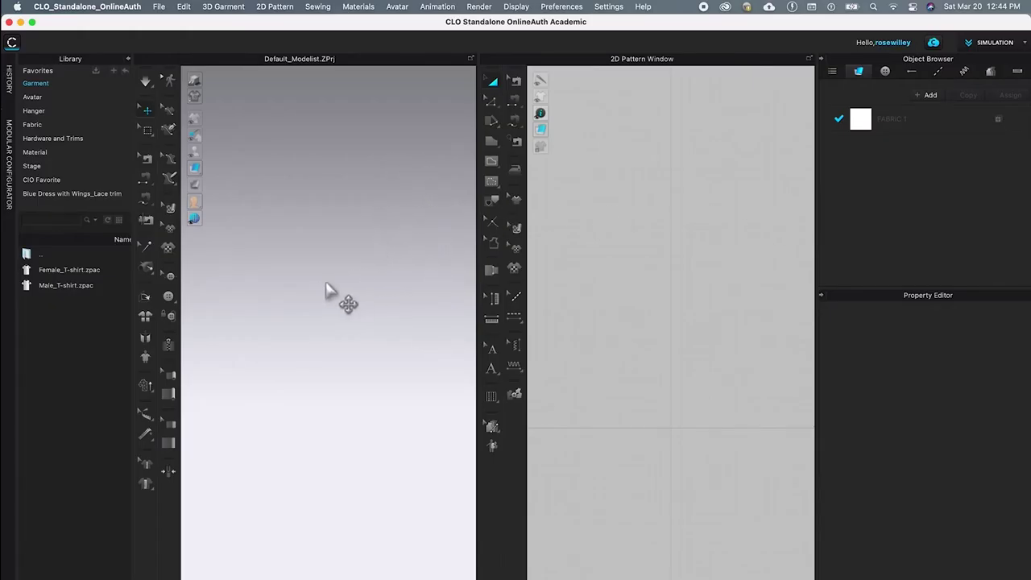
Step: Show only the 2D pattern window in the workspace
{"action": "left_click", "coordinate": [338, 277]}
{"action": "left_click", "coordinate": [667, 214]}
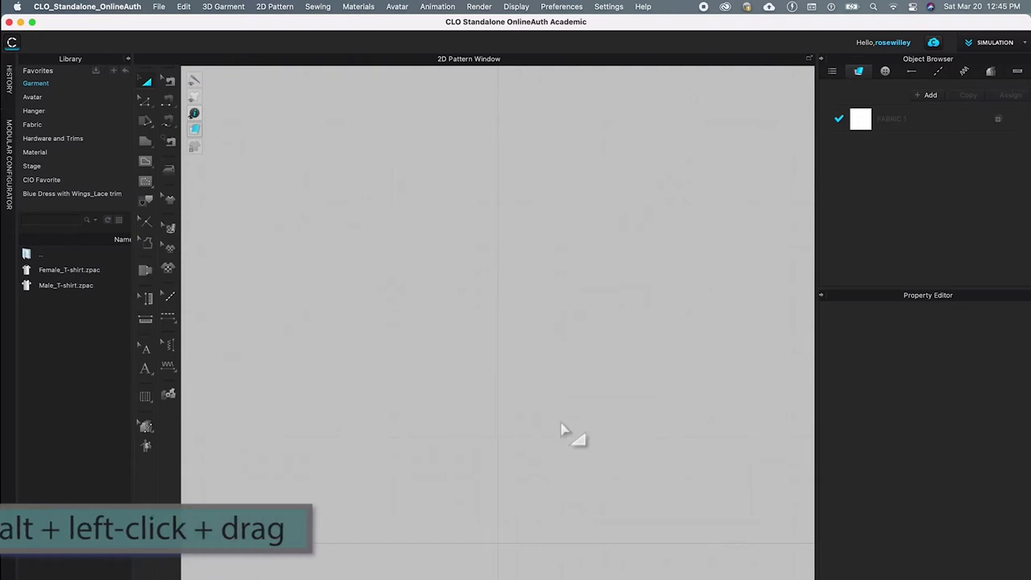
{"action": "left_click_drag", "start_coordinate": [564, 454], "coordinate": [419, 304], "text": "alt"}
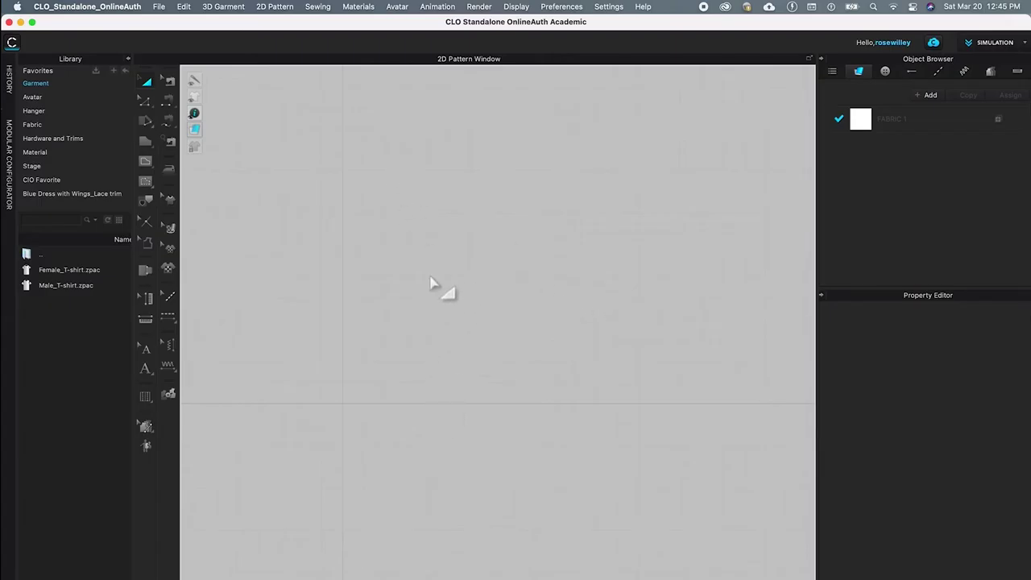
Step: Create a rectangle pattern piece 32.5 cm wide and 50 cm high in the empty 2D pattern area
{"action": "left_click", "coordinate": [153, 159]}
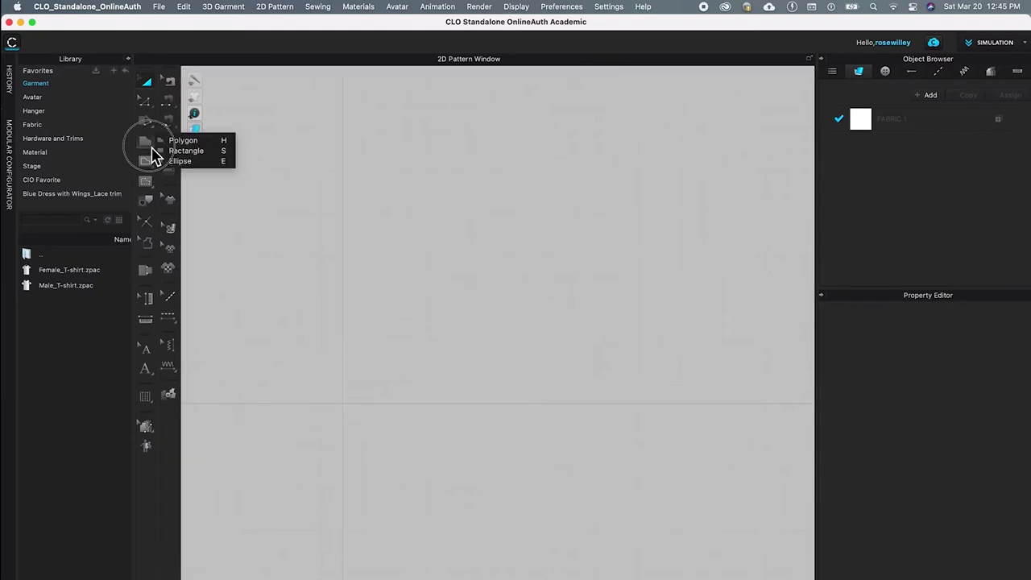
{"action": "left_click", "coordinate": [213, 152]}
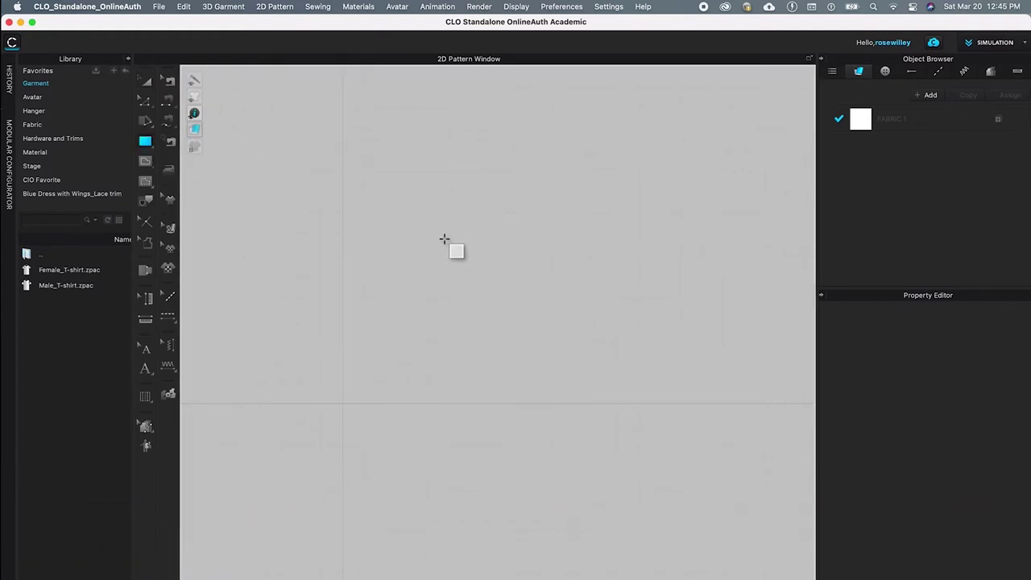
{"action": "left_click", "coordinate": [412, 239]}
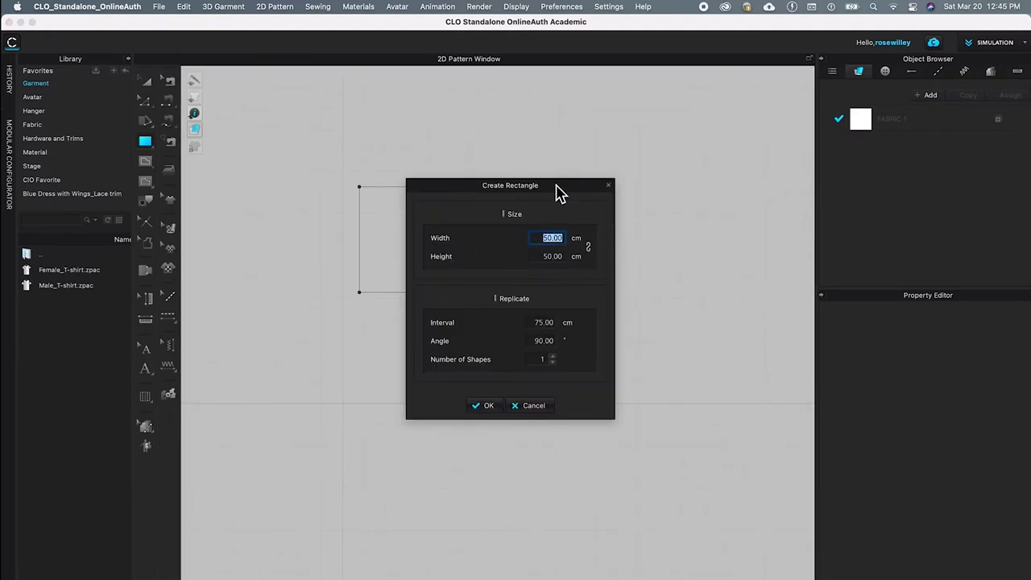
{"action": "mouse_move", "coordinate": [569, 194]}
{"action": "left_mouse_down"}
{"action": "mouse_move", "coordinate": [712, 165]}
{"action": "mouse_move", "coordinate": [700, 175]}
{"action": "left_mouse_up"}
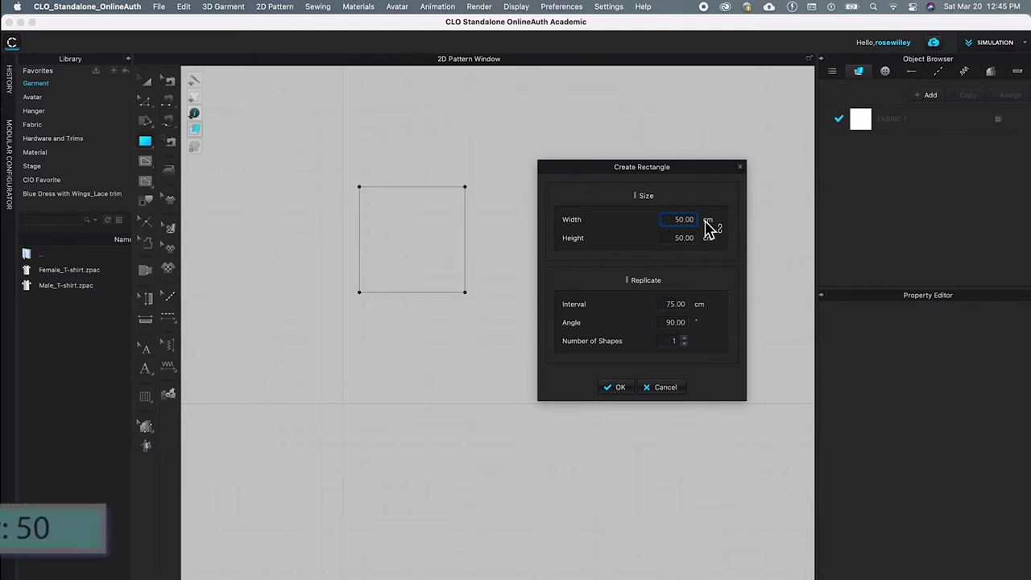
{"action": "left_click", "coordinate": [692, 223]}
{"action": "left_click_drag", "start_coordinate": [679, 223], "coordinate": [701, 230]}
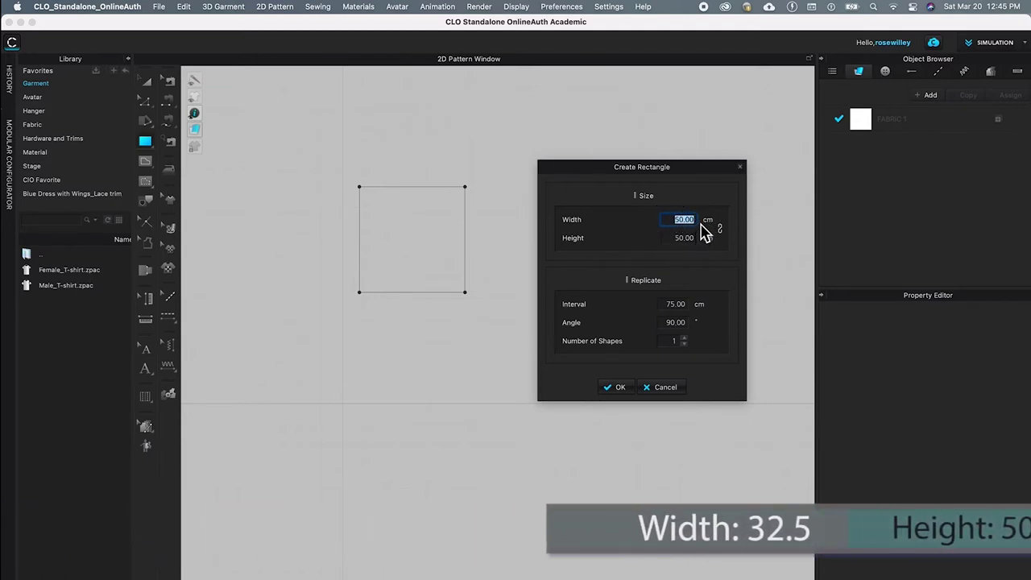
{"action": "type", "text": "32.5"}
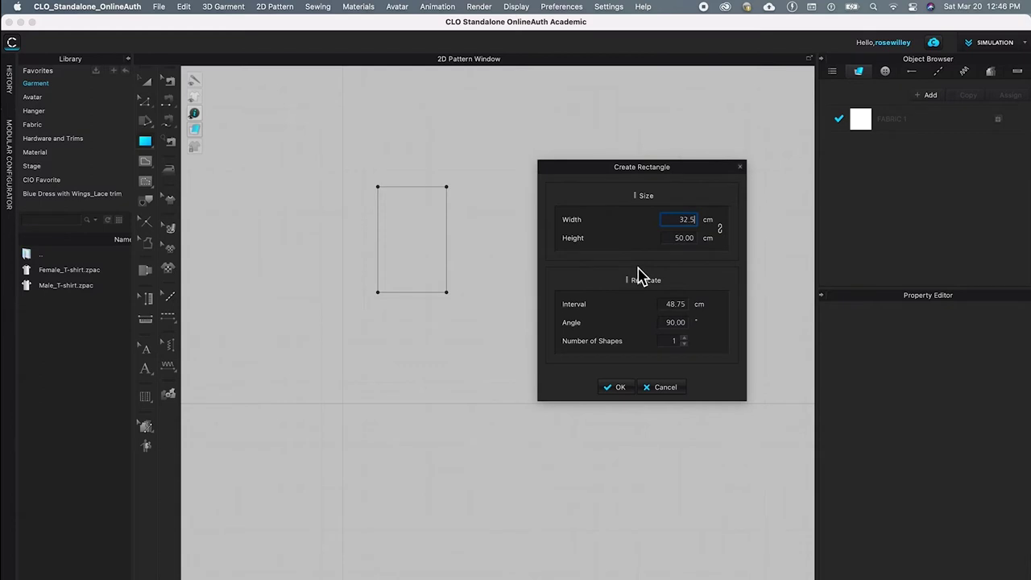
{"action": "key", "text": "Tab"}
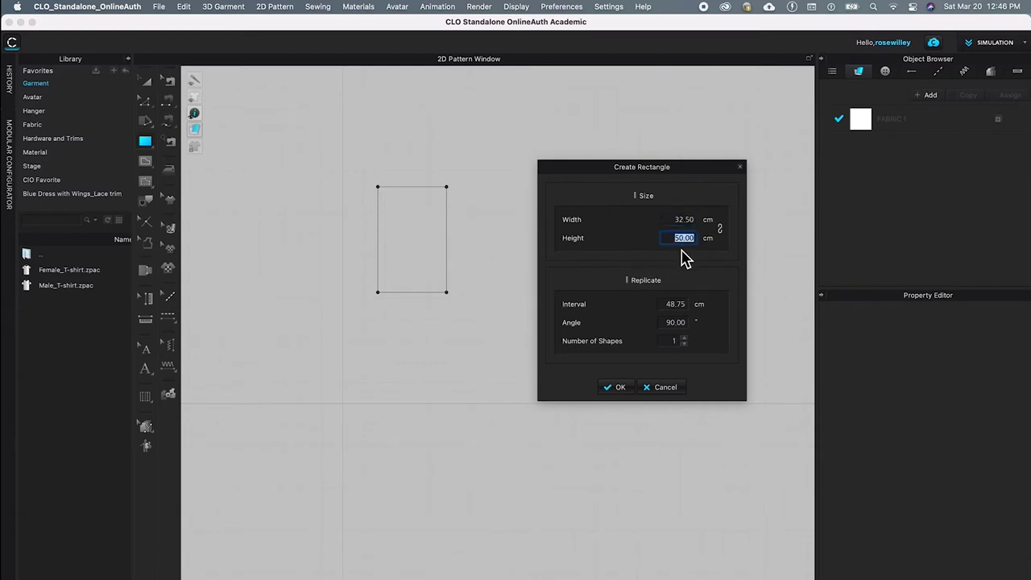
{"action": "type", "text": "50"}
{"action": "left_click", "coordinate": [621, 390]}
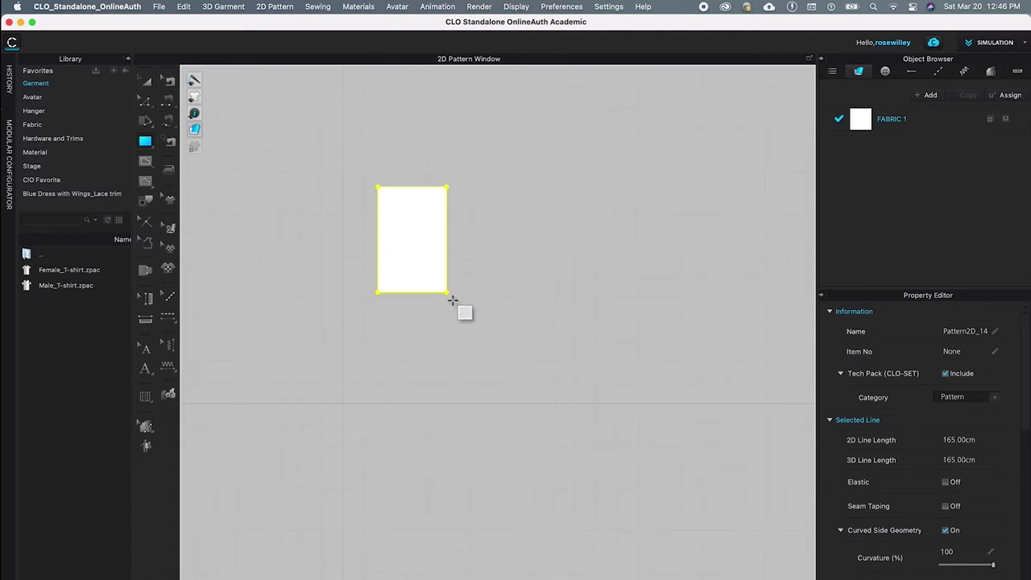
Step: Move the rectangle with Transform Pattern so its bottom edge rests on the horizontal axis, just right of the vertical axis
{"action": "left_click", "coordinate": [148, 84]}
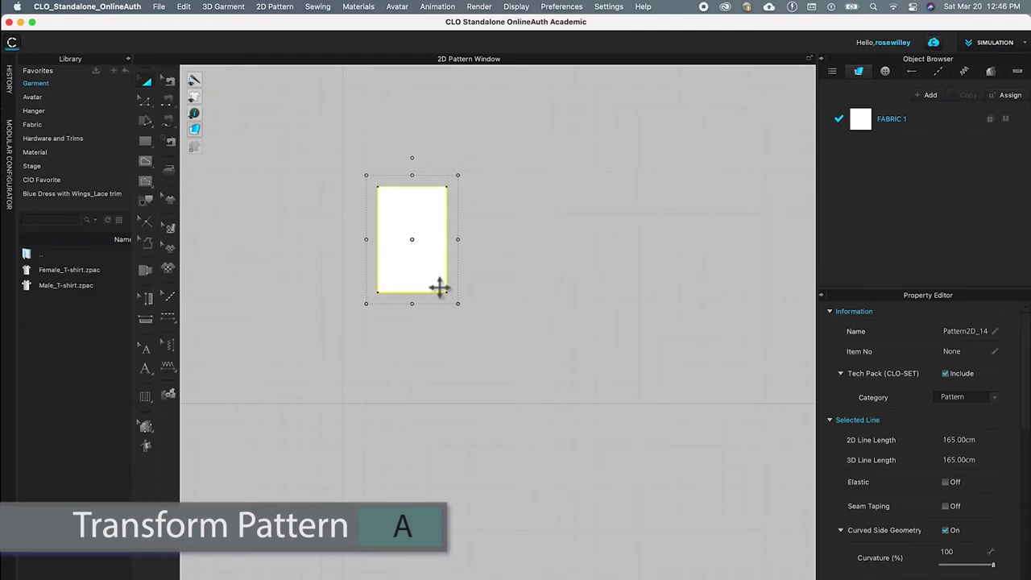
{"action": "left_click", "coordinate": [424, 214]}
{"action": "left_click_drag", "start_coordinate": [425, 214], "coordinate": [388, 320]}
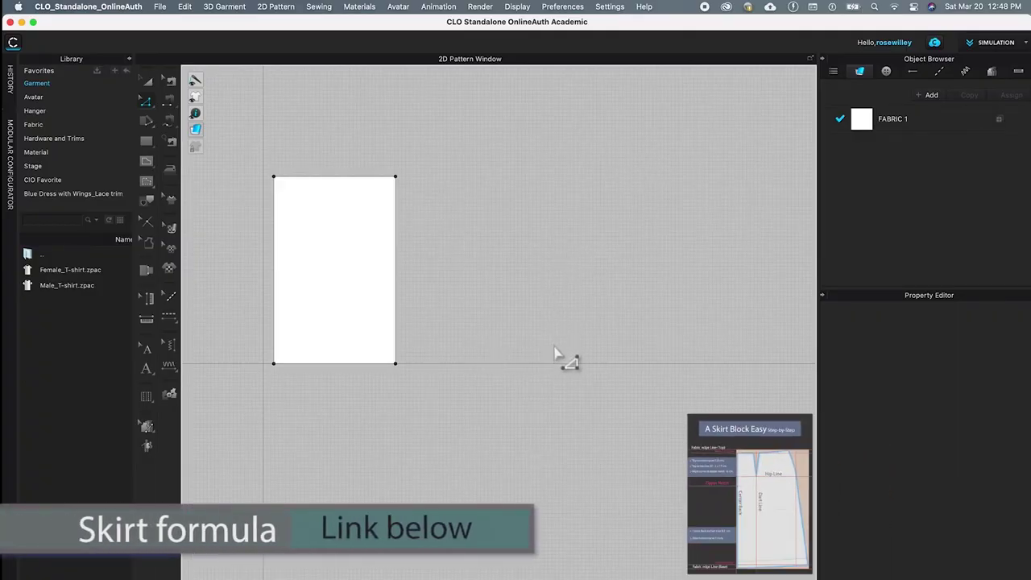
Step: Offset the rectangle's top edge inward as one internal line at a distance of 1.25 cm, using Edit Pattern
{"action": "left_click", "coordinate": [148, 104]}
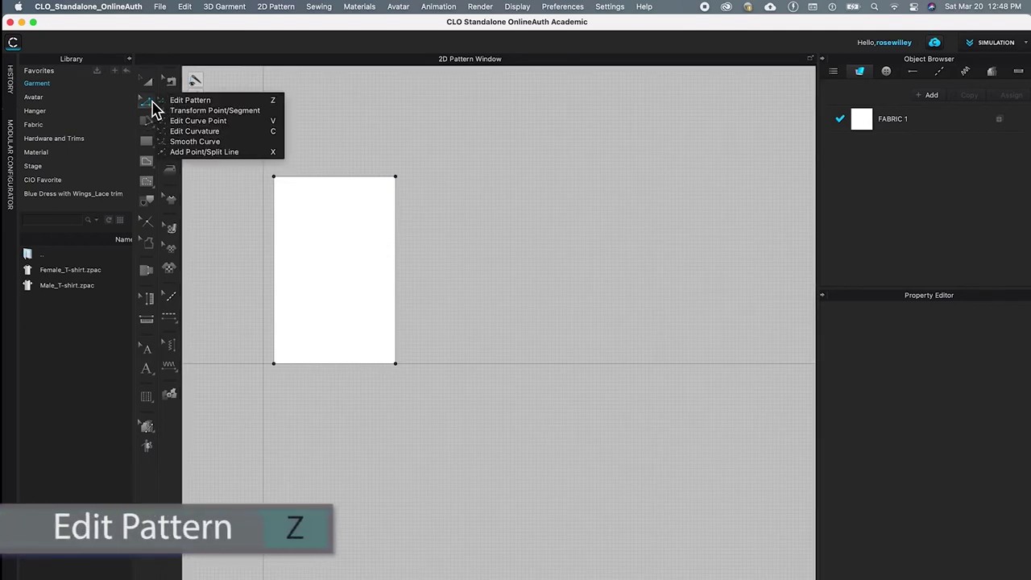
{"action": "left_click", "coordinate": [226, 102]}
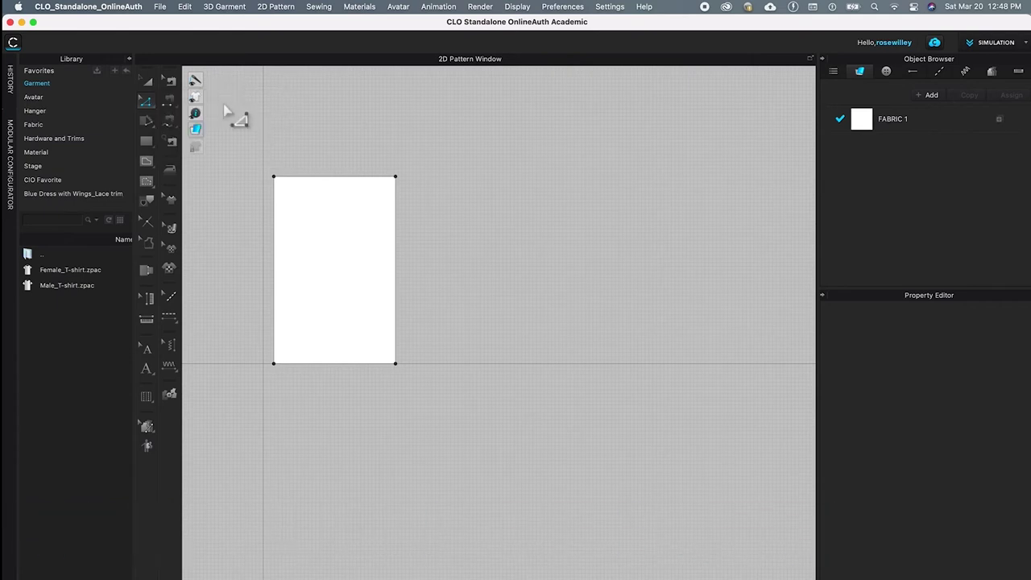
{"action": "left_click", "coordinate": [340, 177]}
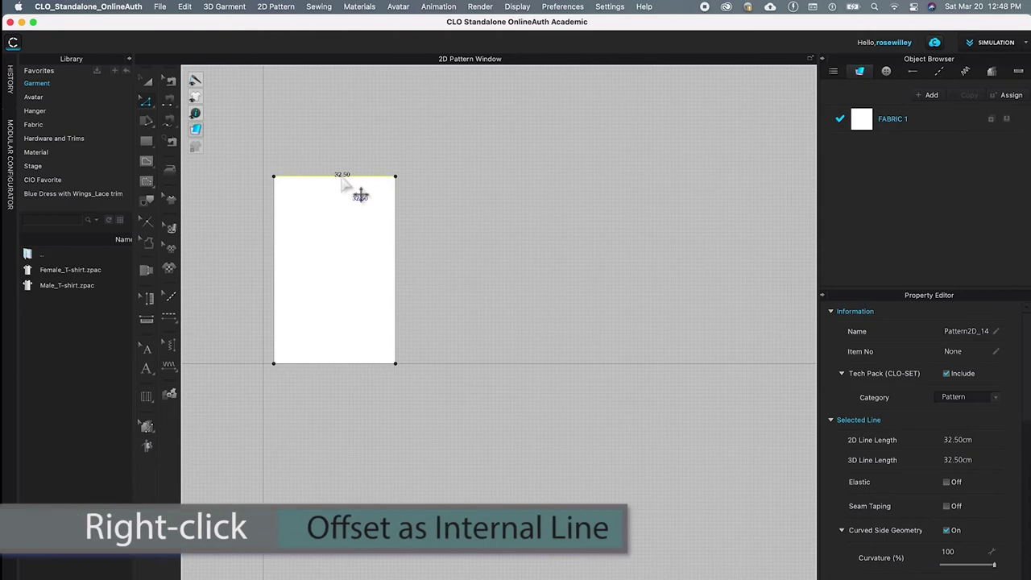
{"action": "right_click", "coordinate": [340, 181]}
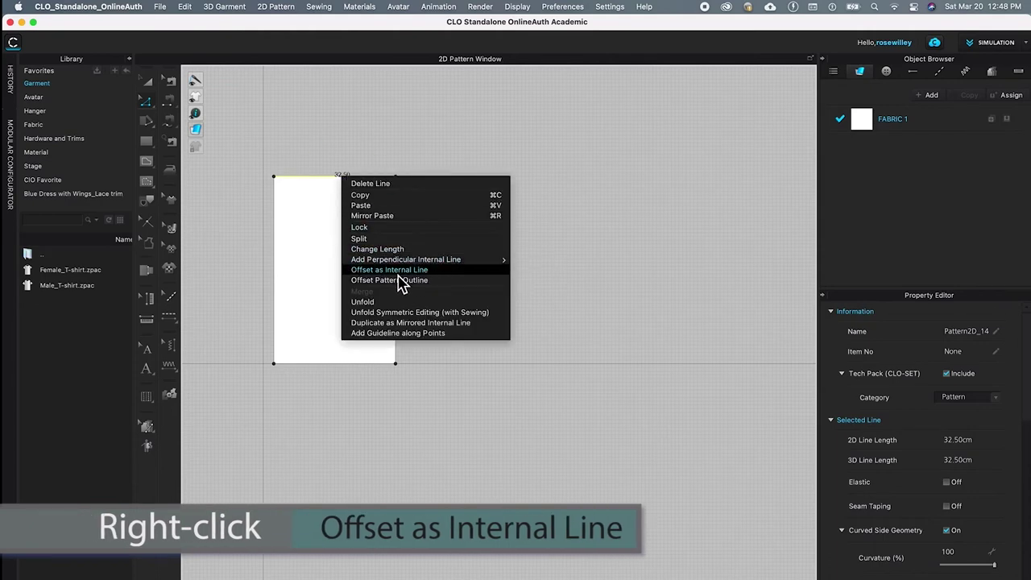
{"action": "left_click", "coordinate": [443, 270]}
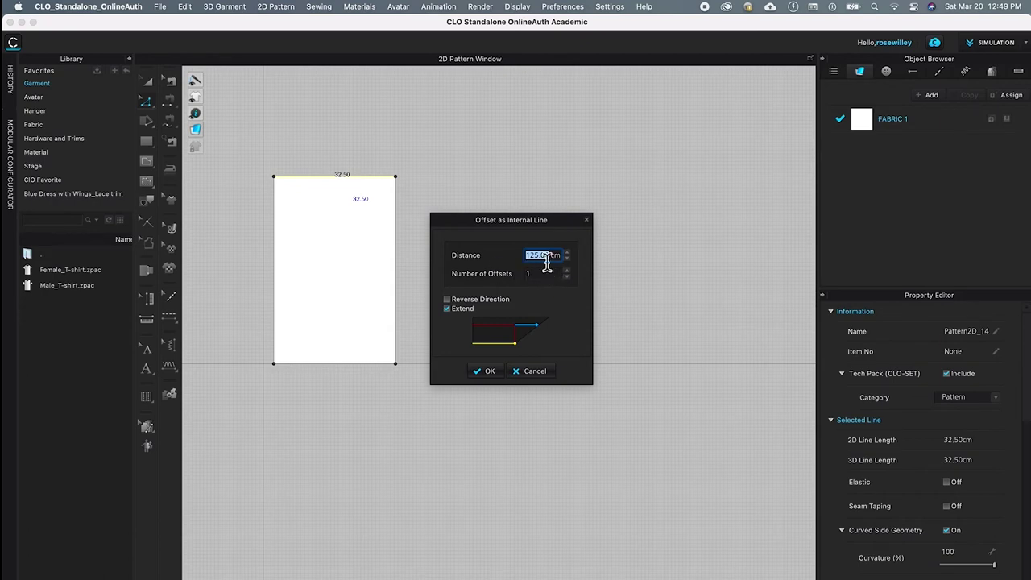
{"action": "type", "text": "1"}
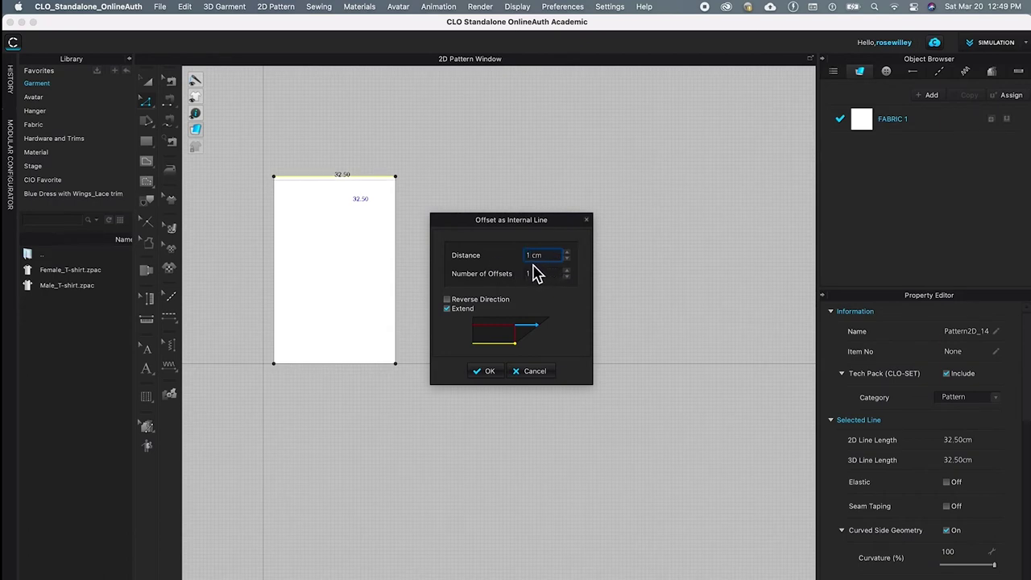
{"action": "type", "text": ".25"}
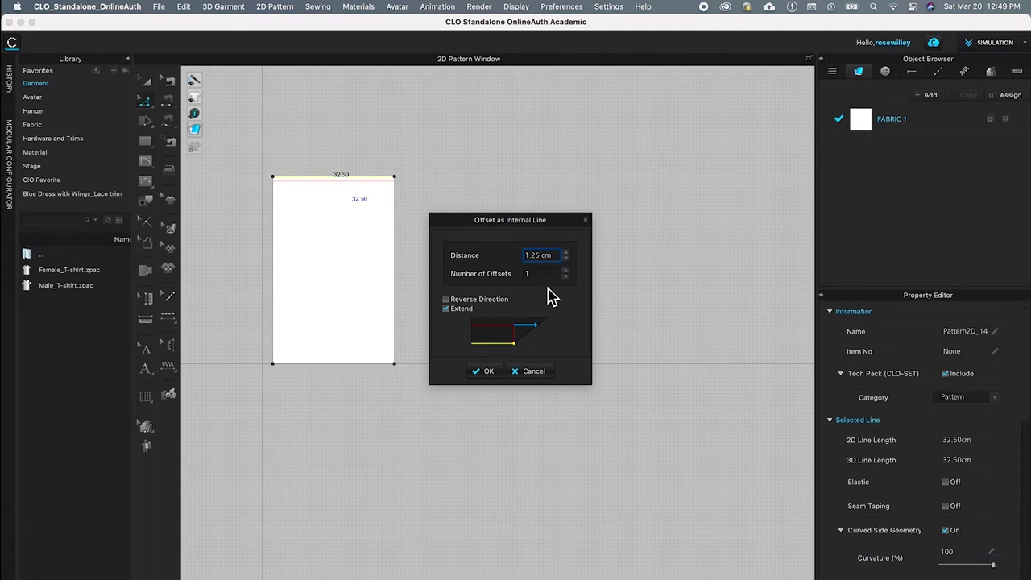
{"action": "left_click", "coordinate": [488, 373]}
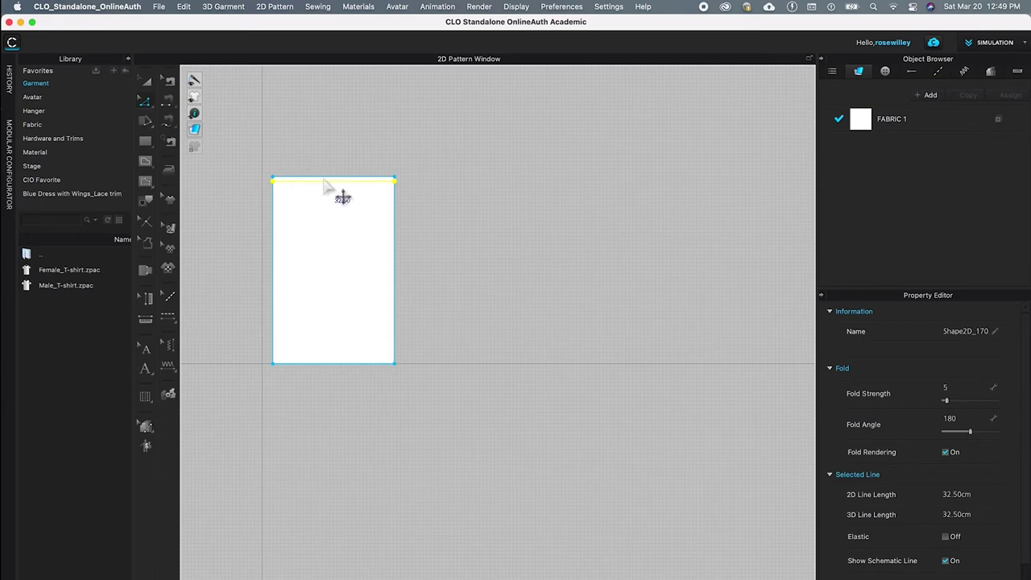
Step: Offset the rectangle's top edge as an internal line at a distance of 17 cm
{"action": "left_click", "coordinate": [328, 178]}
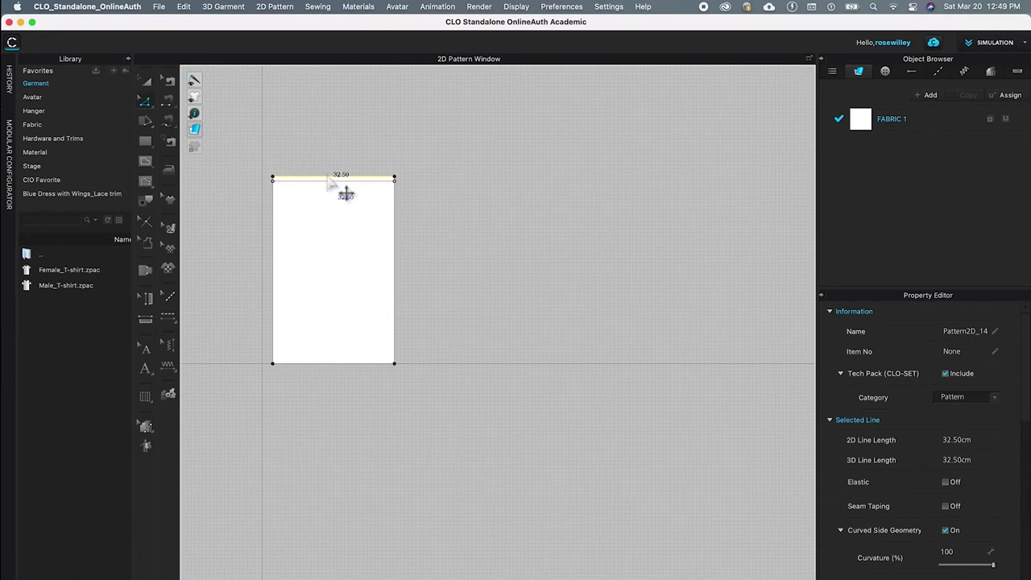
{"action": "right_click", "coordinate": [331, 180]}
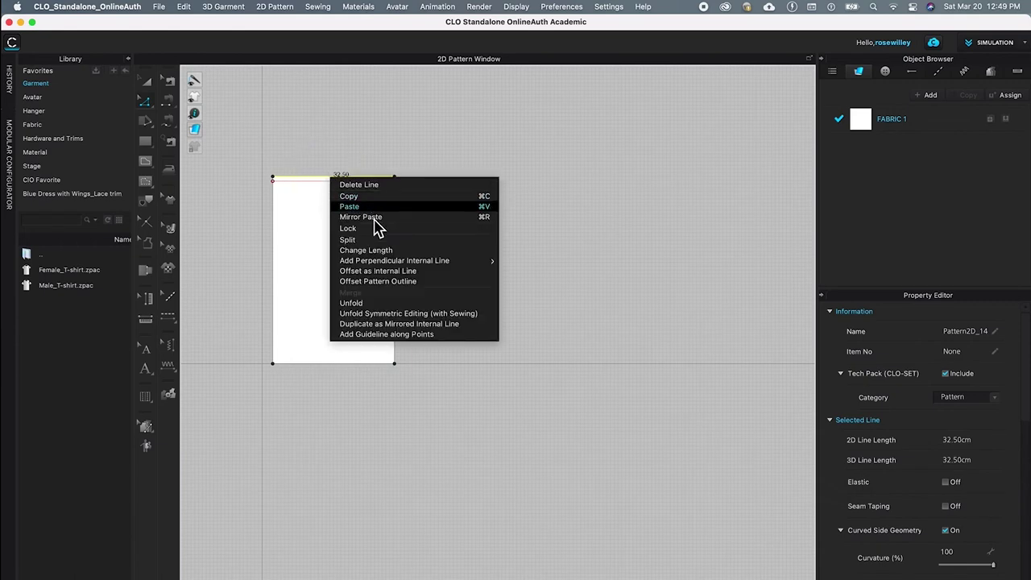
{"action": "left_click", "coordinate": [403, 271]}
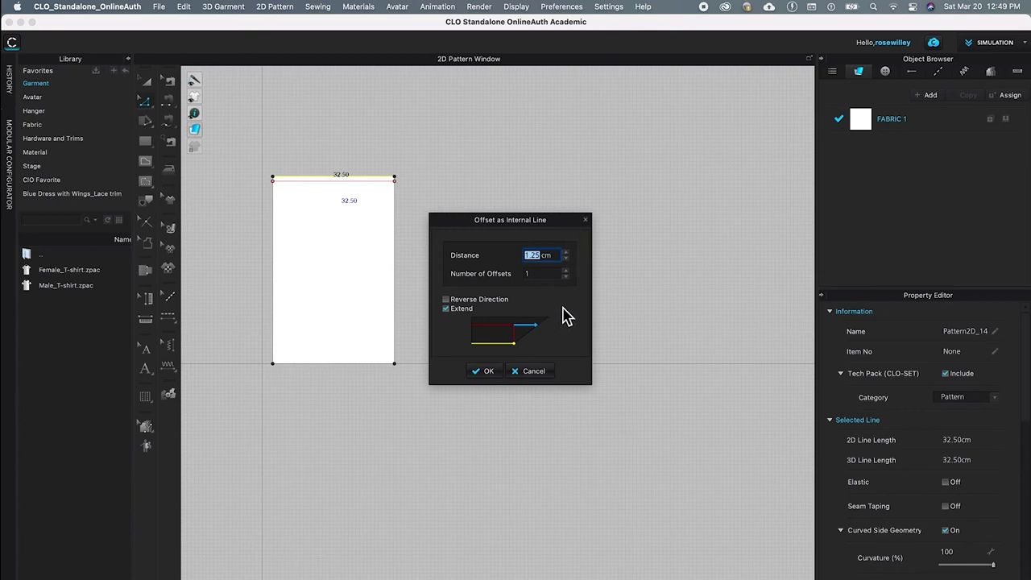
{"action": "type", "text": "17"}
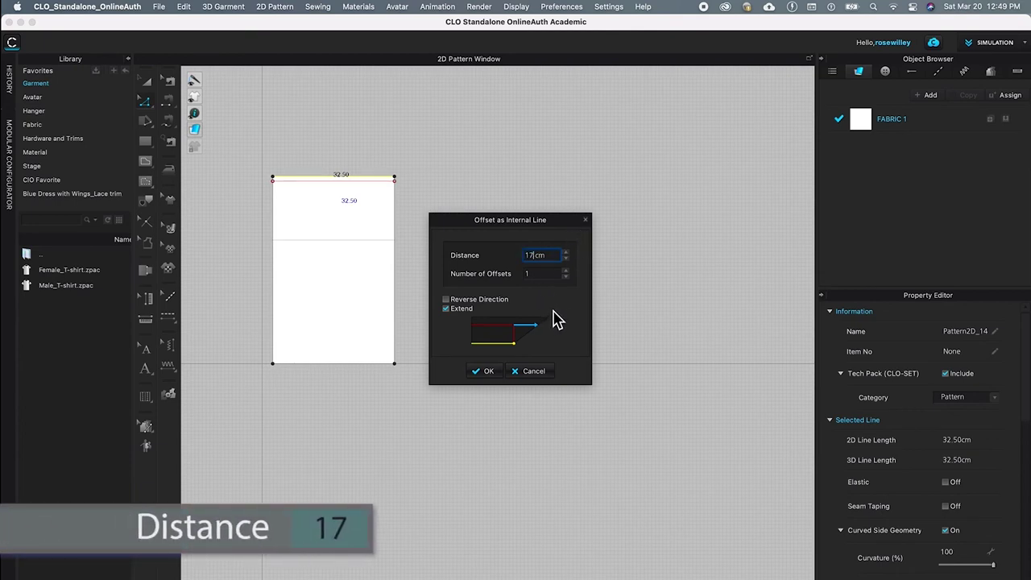
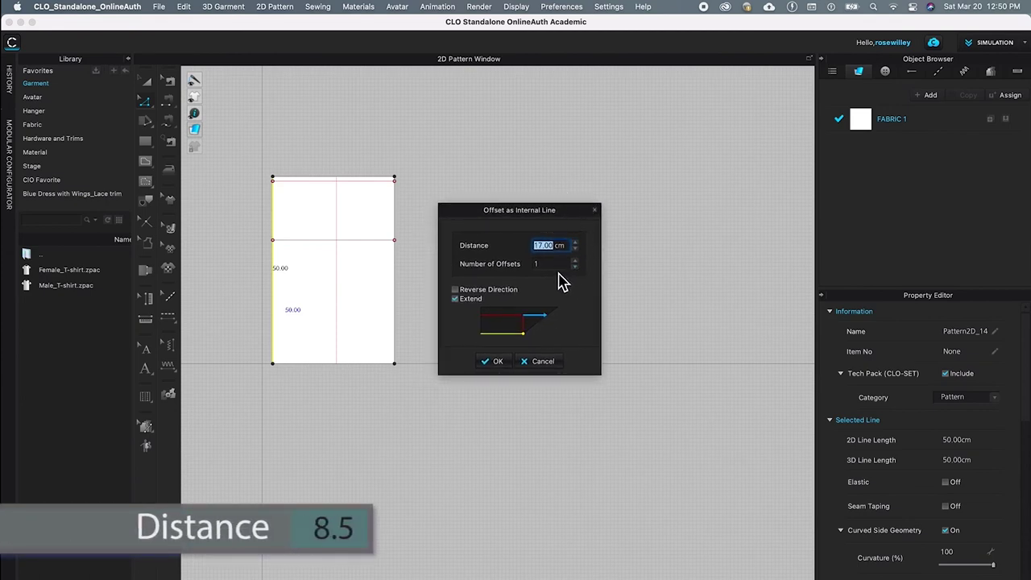
Step: Offset the rectangle's left edge inward as a vertical internal line at a distance of 8.5 cm, and clear the selection
{"action": "type", "text": "8.5"}
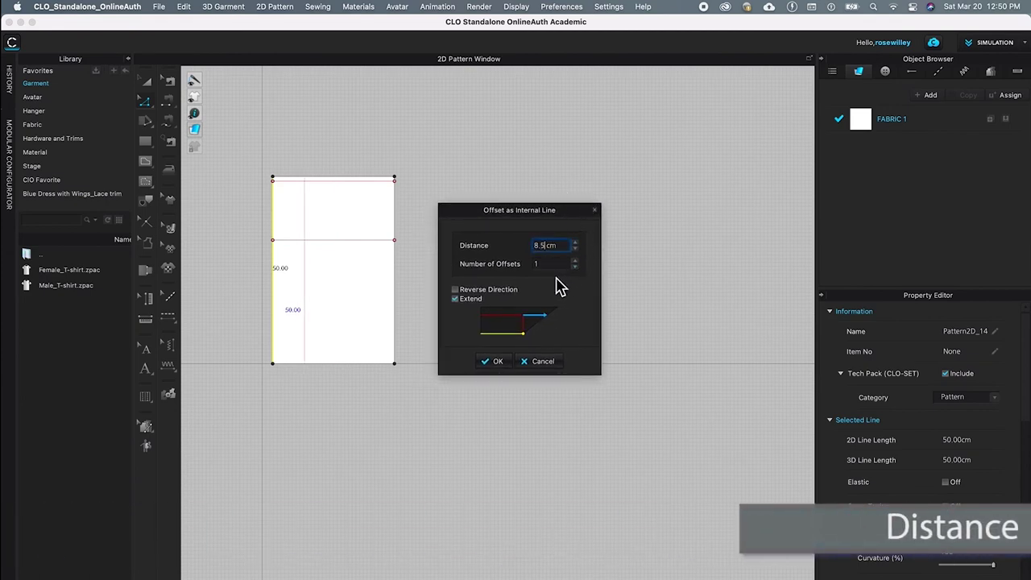
{"action": "left_click", "coordinate": [499, 364]}
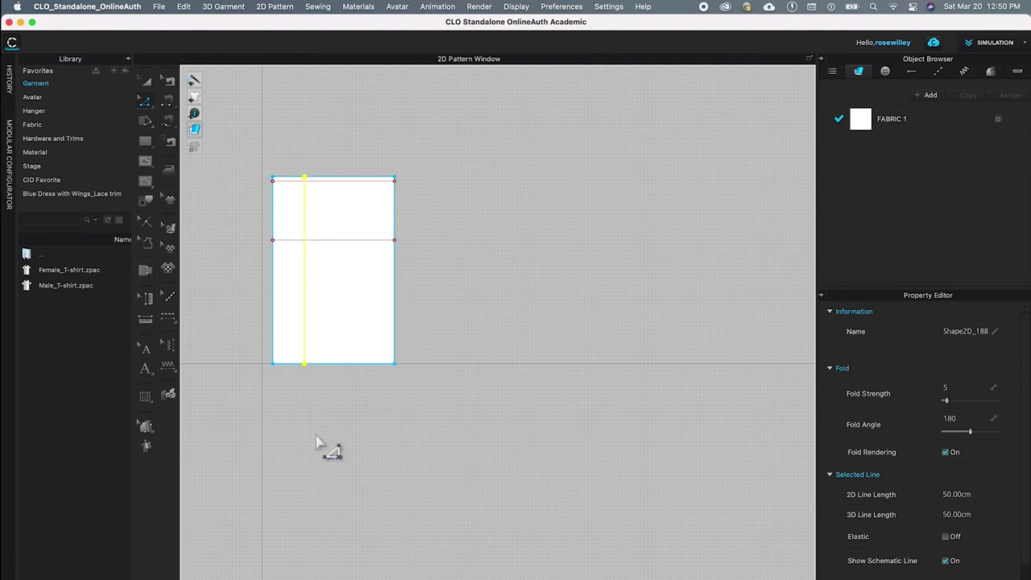
{"action": "scroll", "coordinate": [317, 441], "scroll_direction": "up", "scroll_amount": 4}
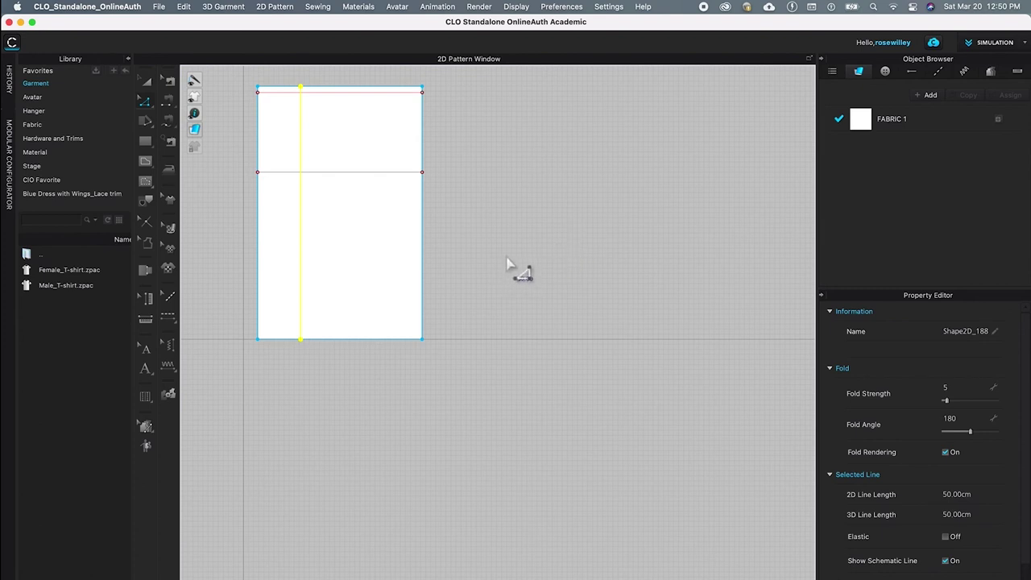
{"action": "left_click", "coordinate": [528, 234]}
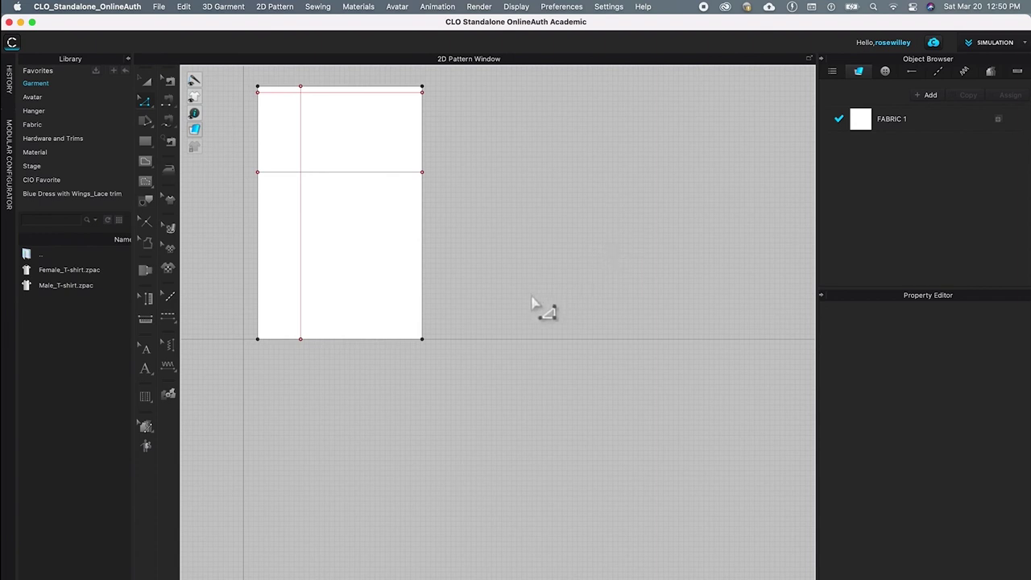
Step: Offset the rectangle's bottom edge upward as an internal line at a distance of 1.5 cm, and clear the selection
{"action": "left_click", "coordinate": [340, 341]}
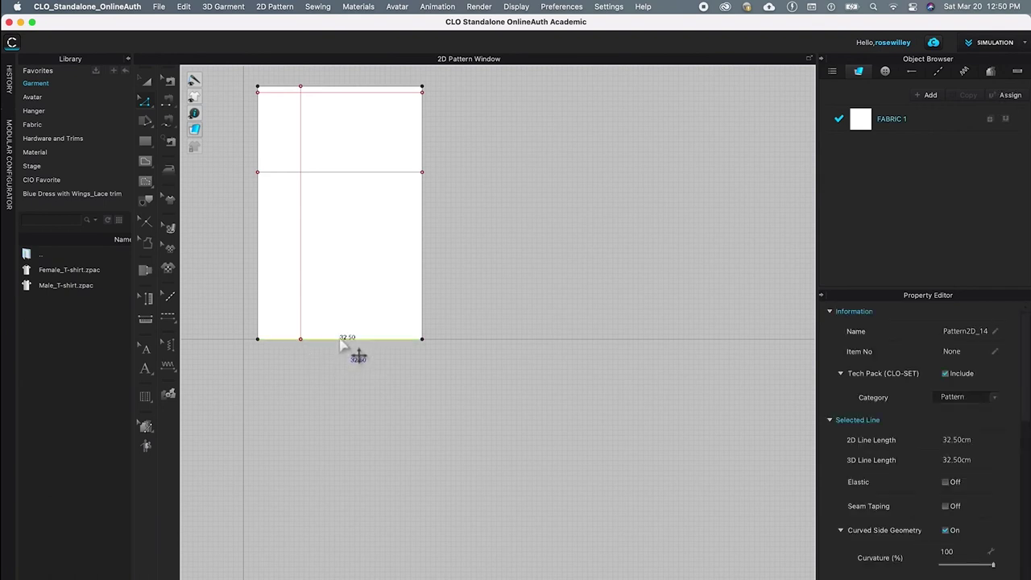
{"action": "right_click", "coordinate": [338, 342]}
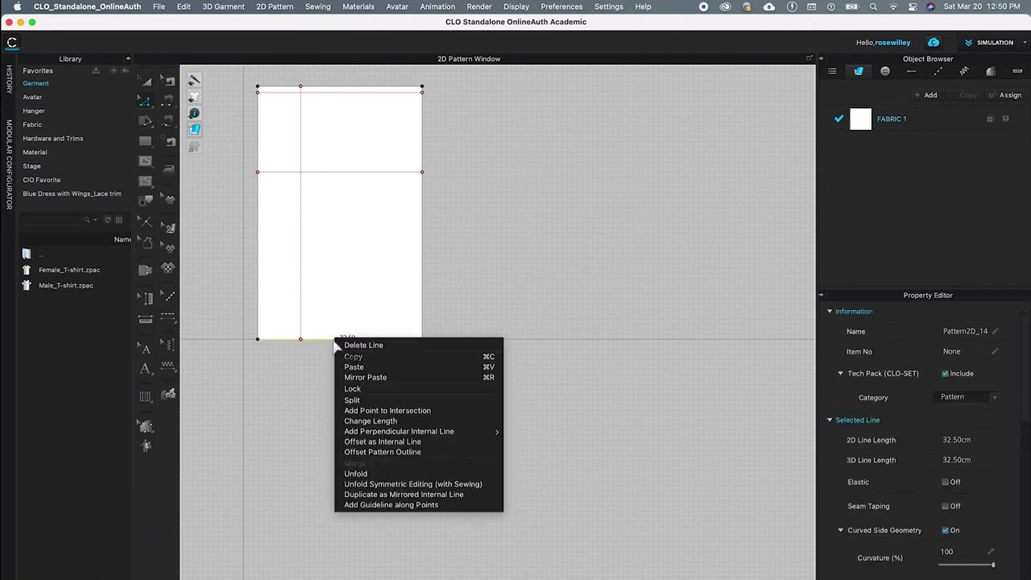
{"action": "left_click", "coordinate": [394, 445]}
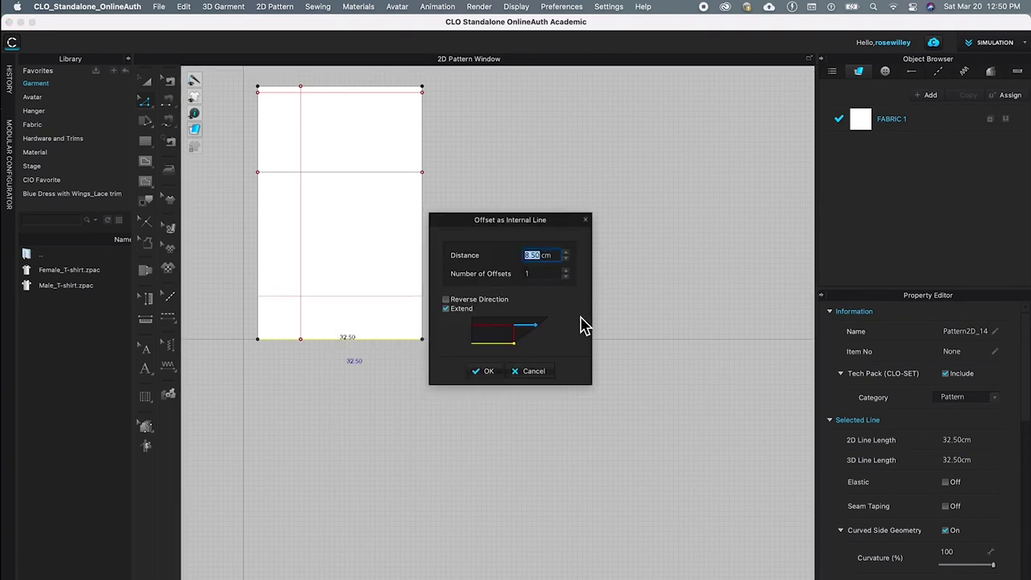
{"action": "triple_click", "coordinate": [556, 256]}
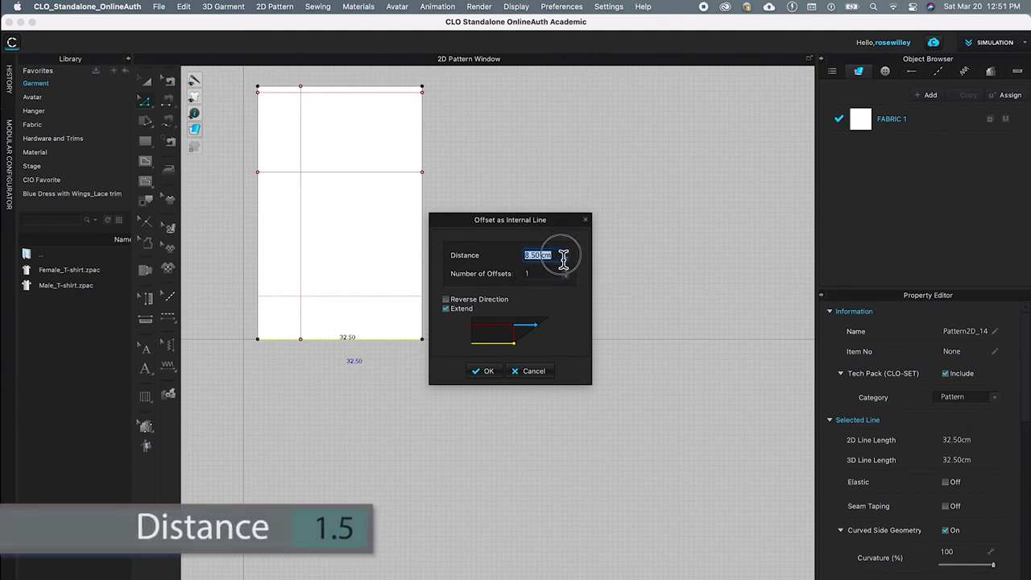
{"action": "type", "text": "1.5"}
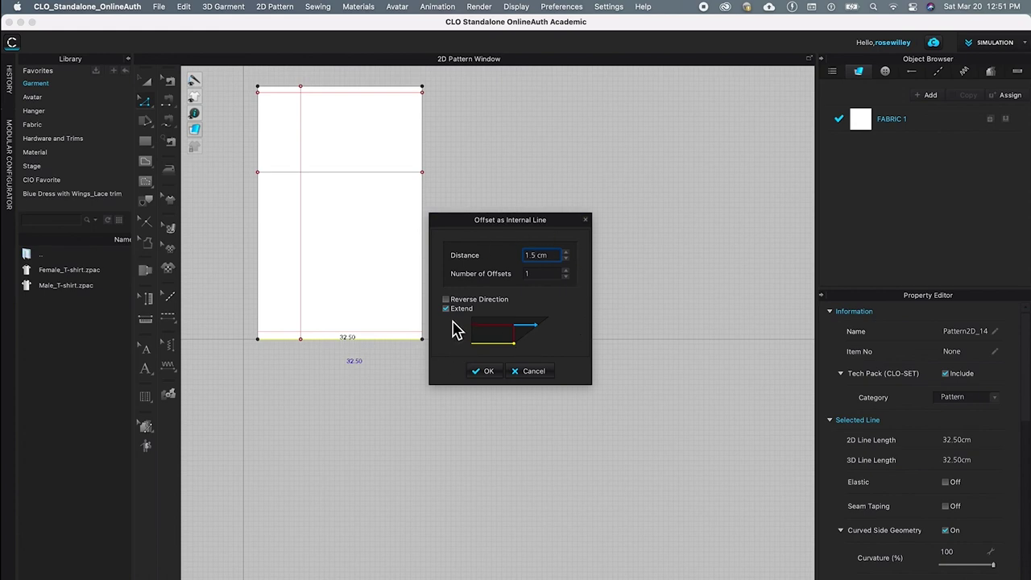
{"action": "left_click", "coordinate": [488, 371]}
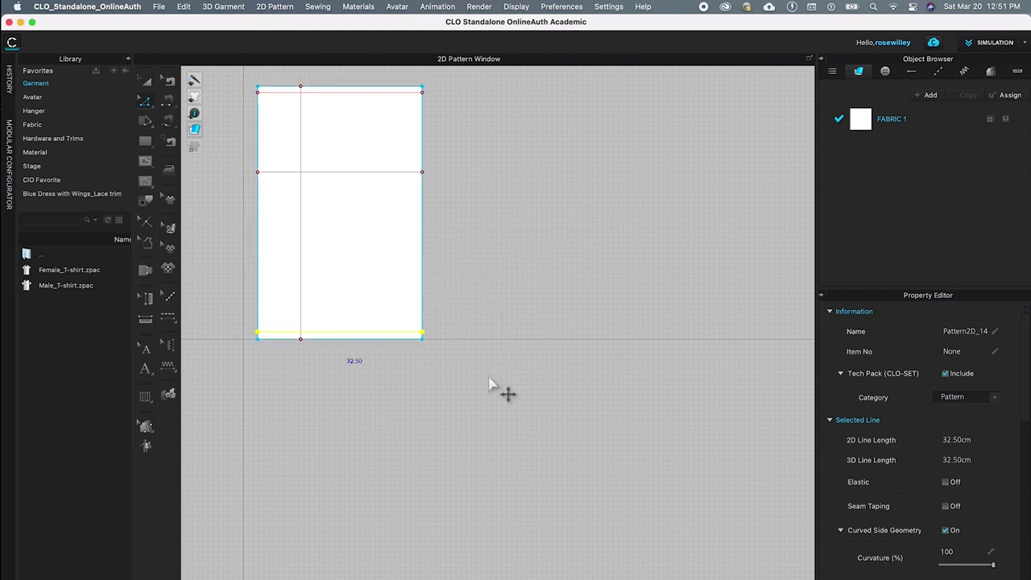
{"action": "left_click", "coordinate": [517, 281]}
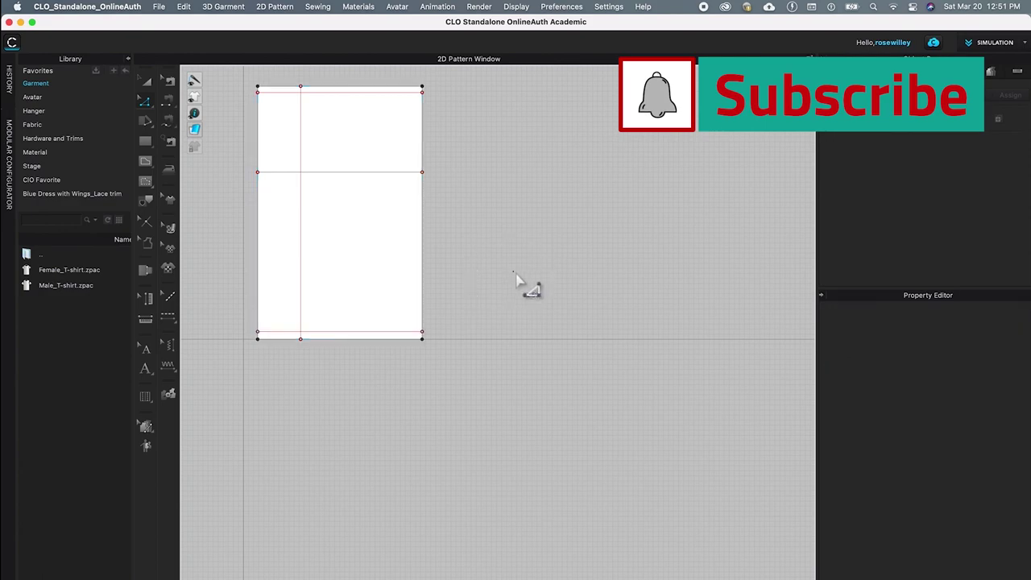